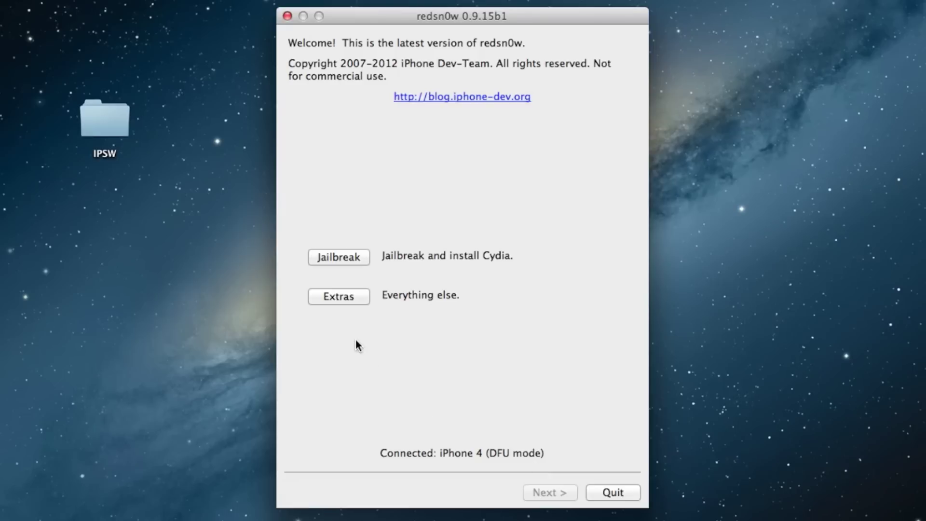
Go to Extras → Even more to reach the Restore, Identify, Backup and DFU IPSW tools.
click(353, 299)
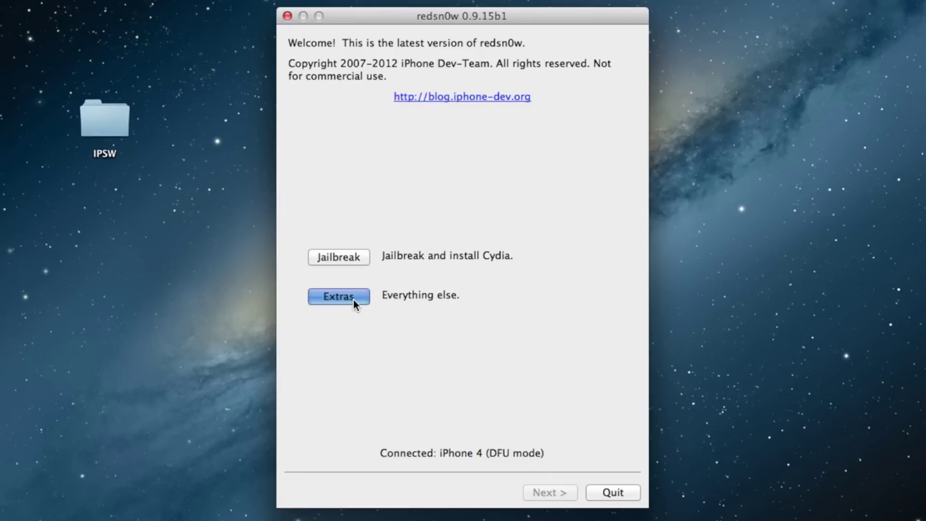
click(362, 397)
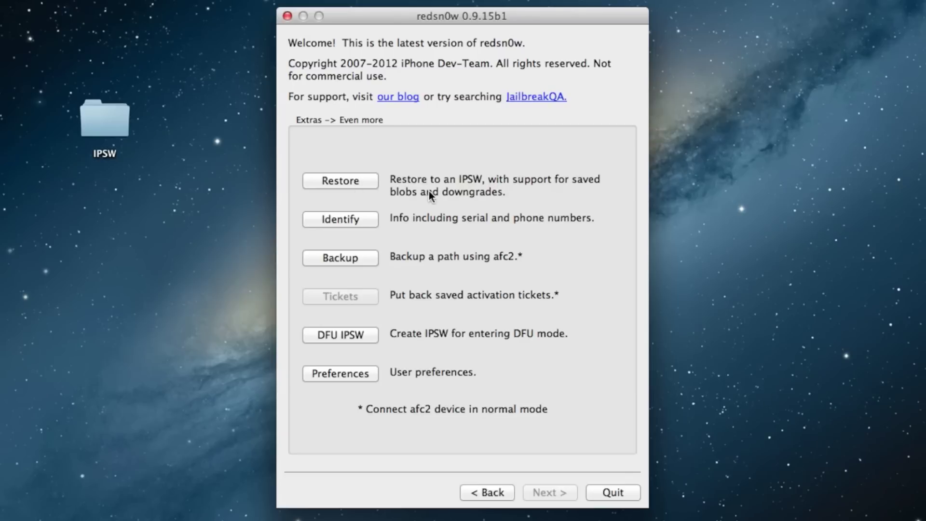
Under Restore, select iPhone3,1_5.1.1_9B206_Restore.ipsw as the firmware.
click(330, 182)
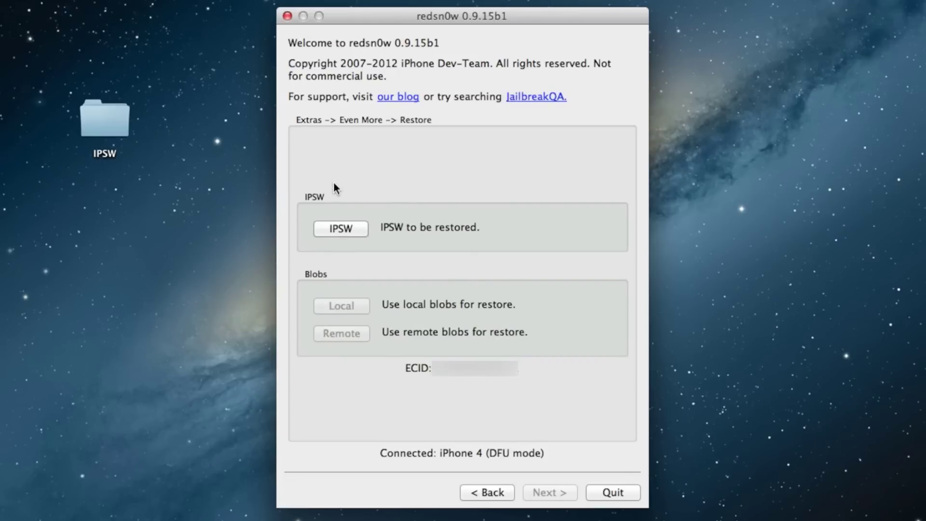
click(361, 230)
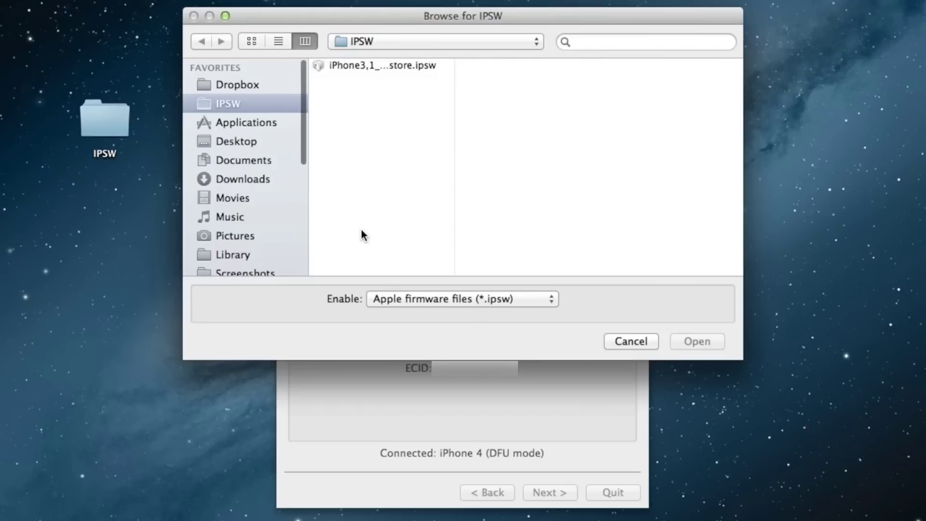
click(251, 41)
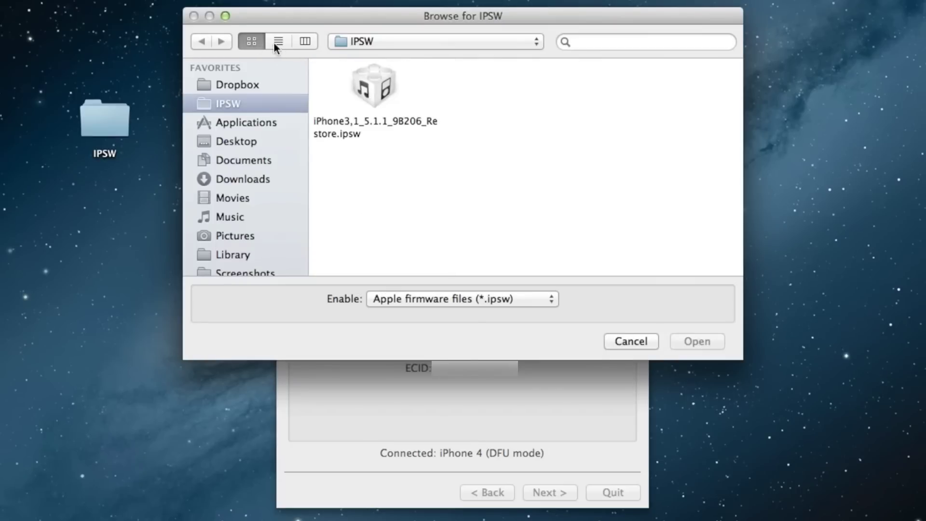
click(369, 124)
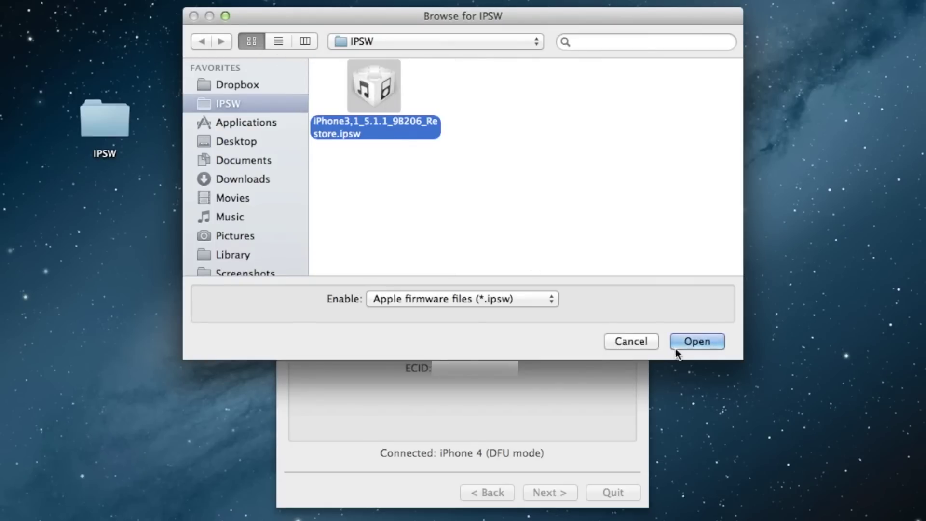
click(700, 343)
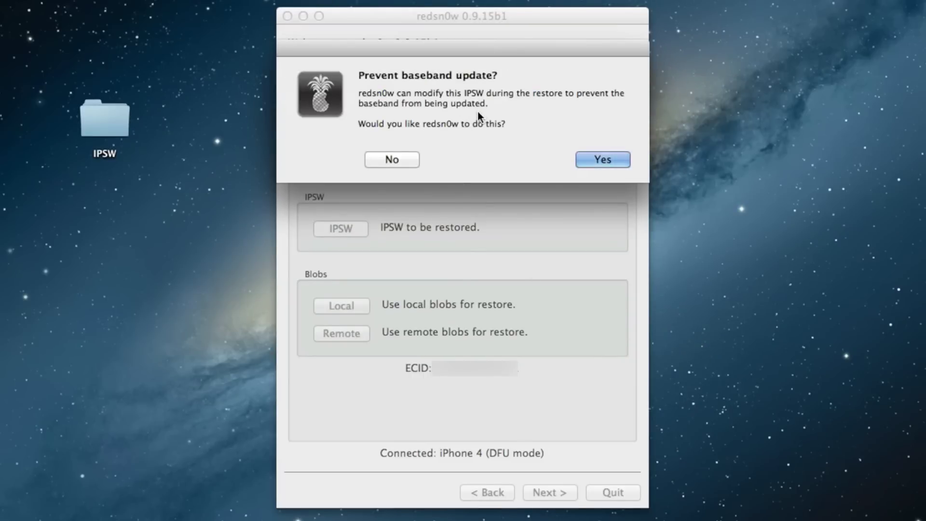
Answer Yes to preventing the baseband update so the restore starts processing.
click(591, 158)
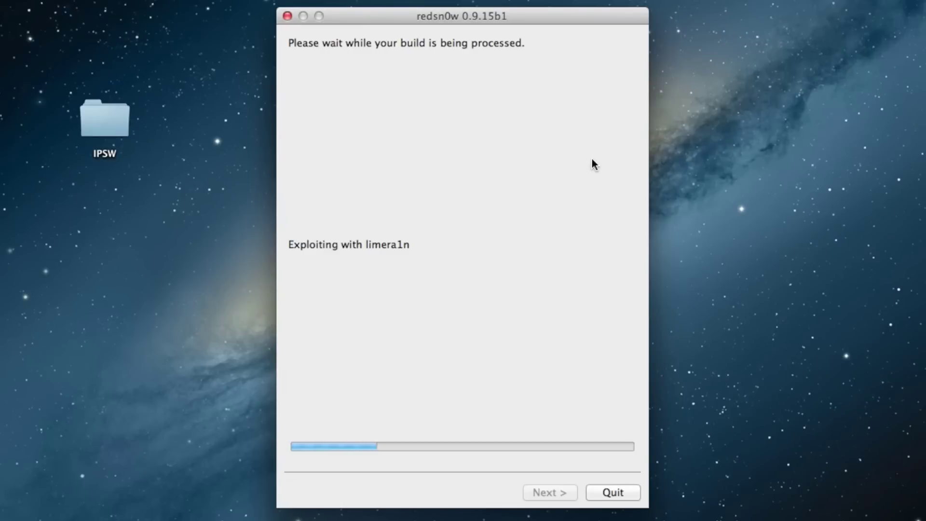
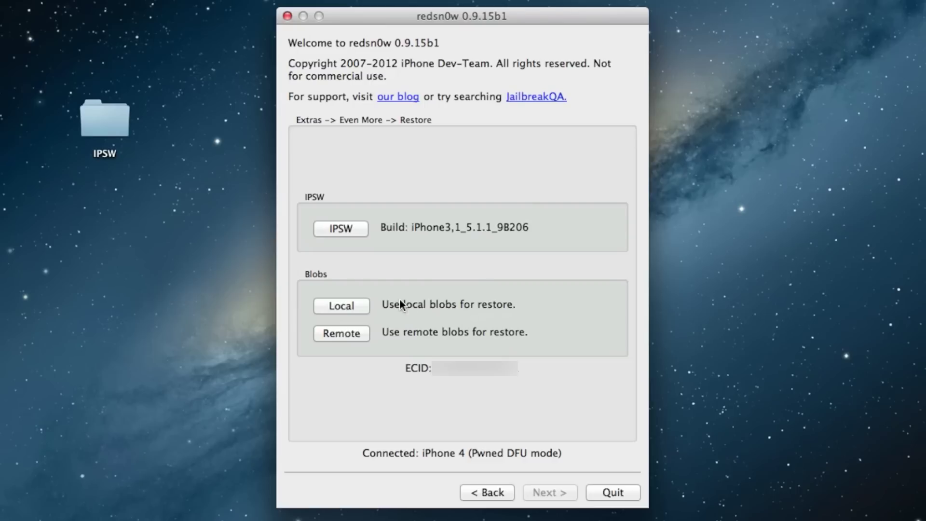
Abandon choosing local SHSH blobs and close the Finder shsh folder window.
click(350, 306)
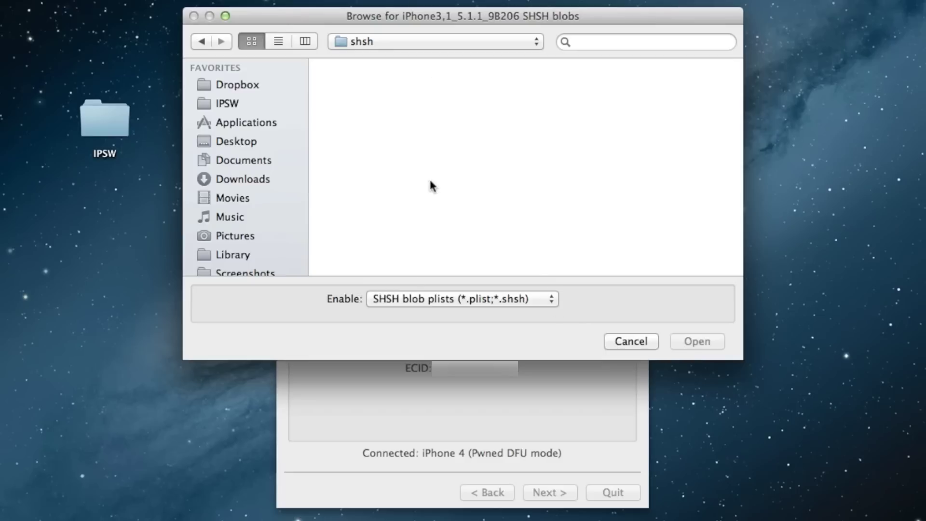
click(625, 342)
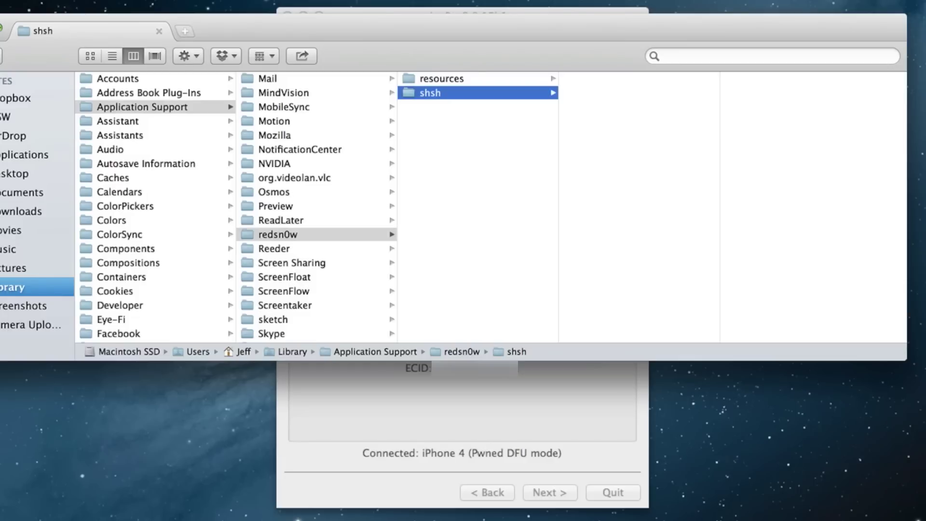
key(super+h)
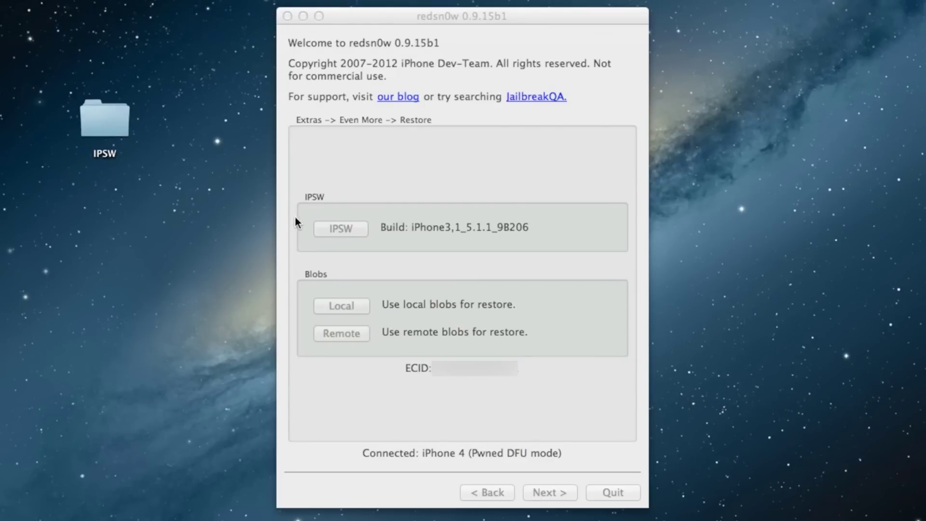
Start the iPhone 4 restore using server-fetched SHSH blobs; it fails with Mismatched APTicket.
click(369, 288)
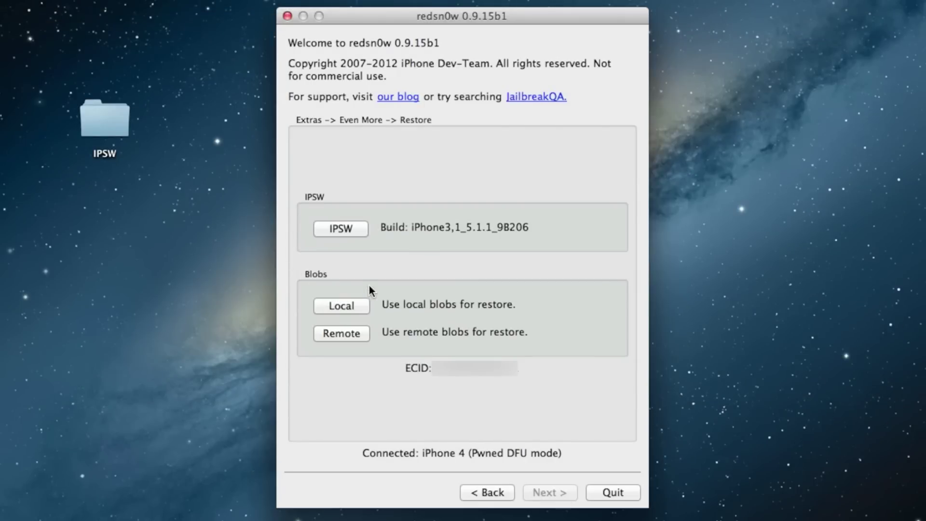
click(351, 338)
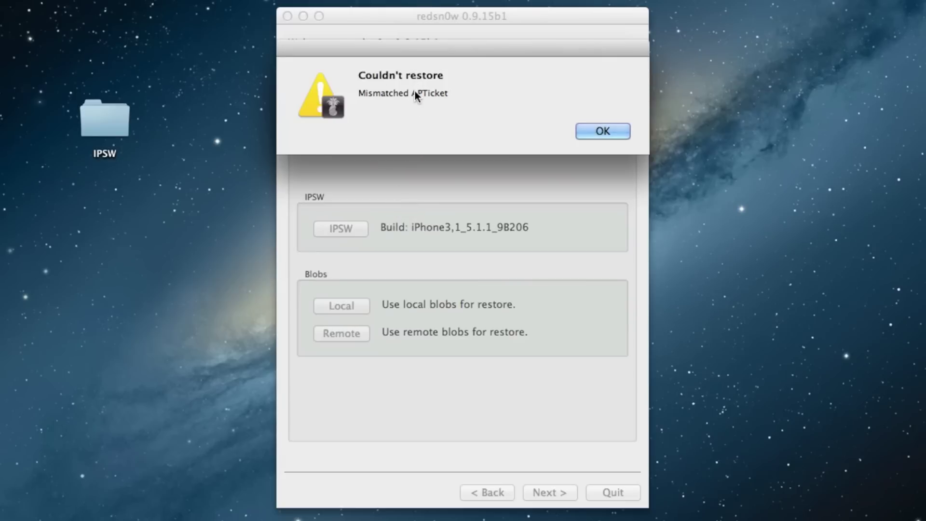
Dismiss the Mismatched APTicket error and reload iPhone3,1_5.1.1_9B206_Restore.ipsw.
click(593, 130)
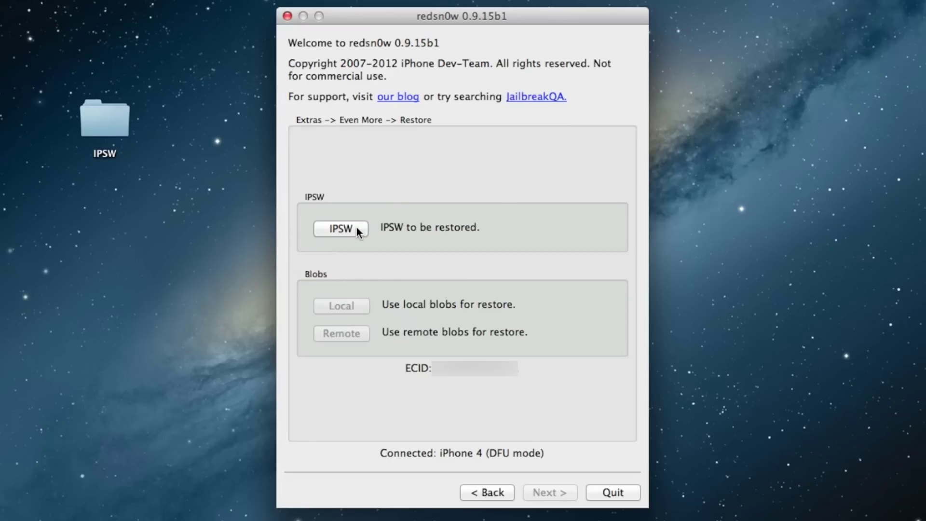
click(358, 232)
click(378, 94)
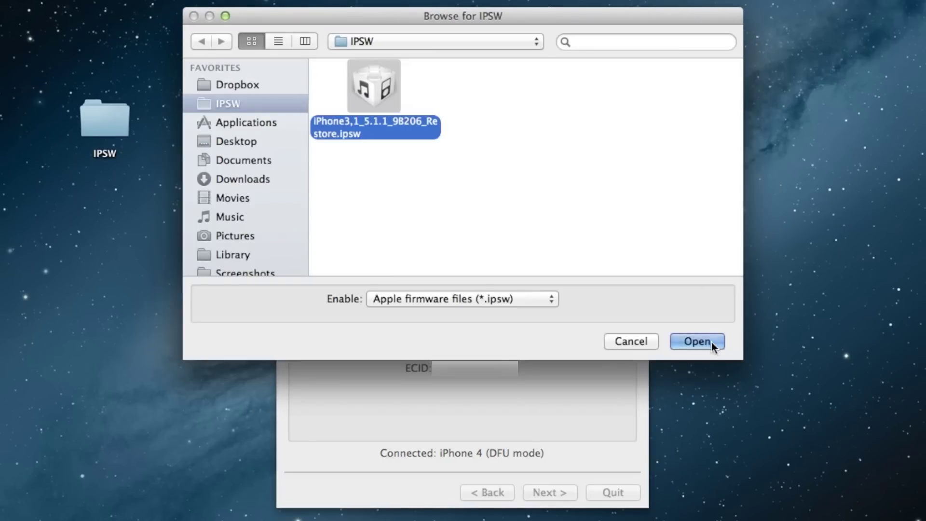
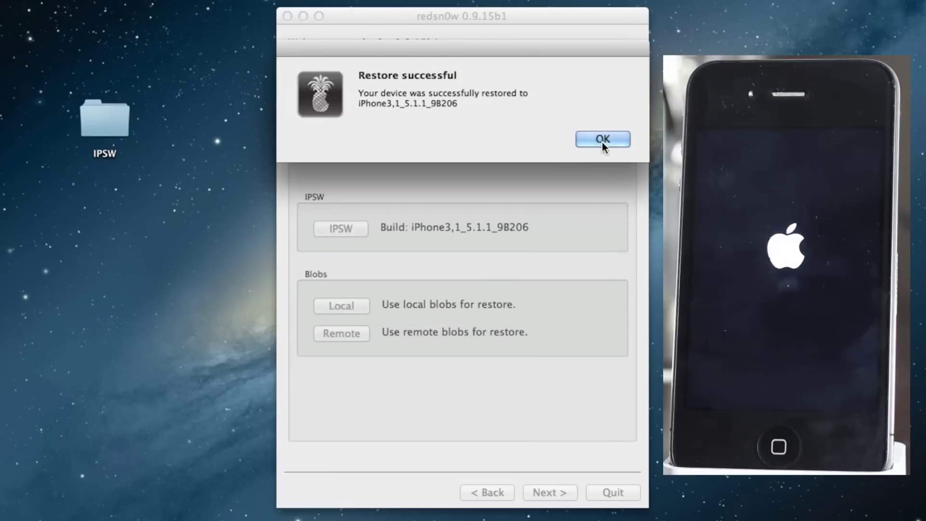
Acknowledge the 'Restore successful' message once the iOS 5.1.1 (9B206) restore completes.
click(602, 142)
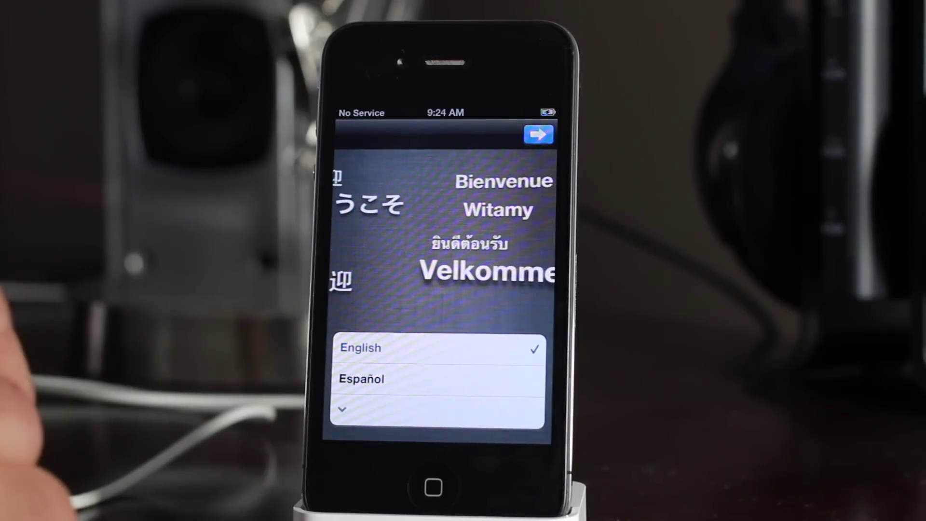
Choose English and United States, disable Location Services, and continue without Wi-Fi.
click(537, 134)
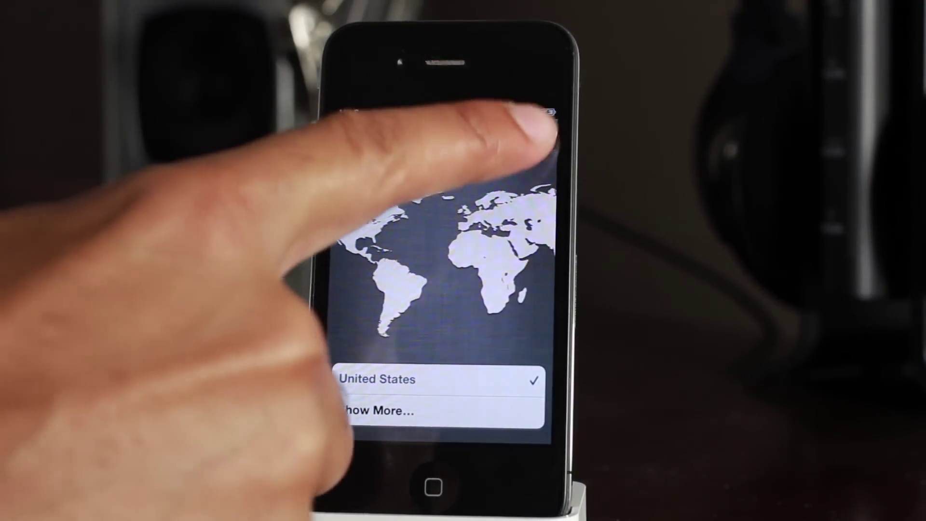
click(536, 133)
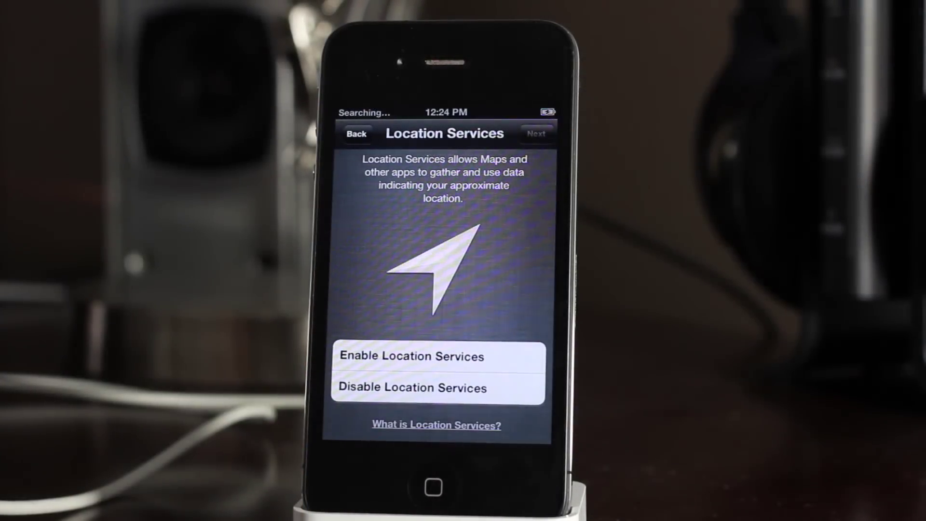
click(410, 388)
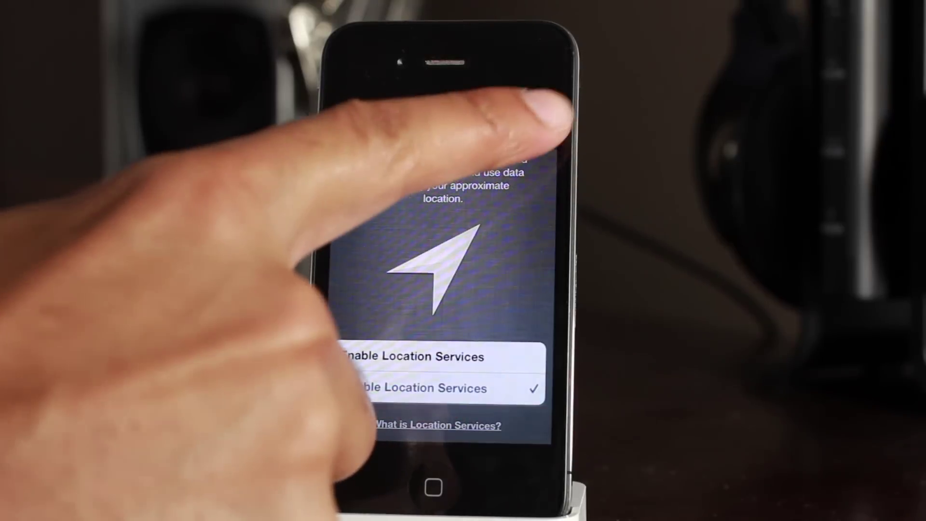
click(536, 134)
click(481, 320)
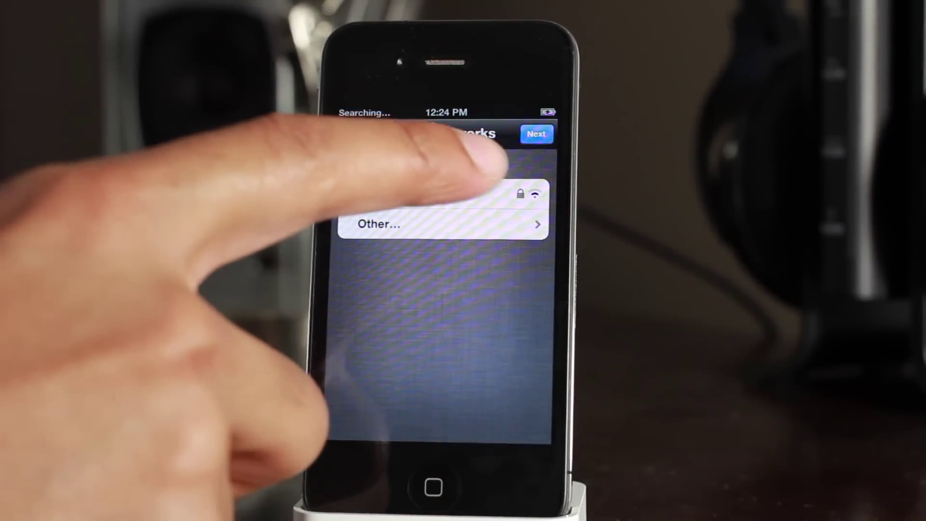
click(537, 134)
click(392, 314)
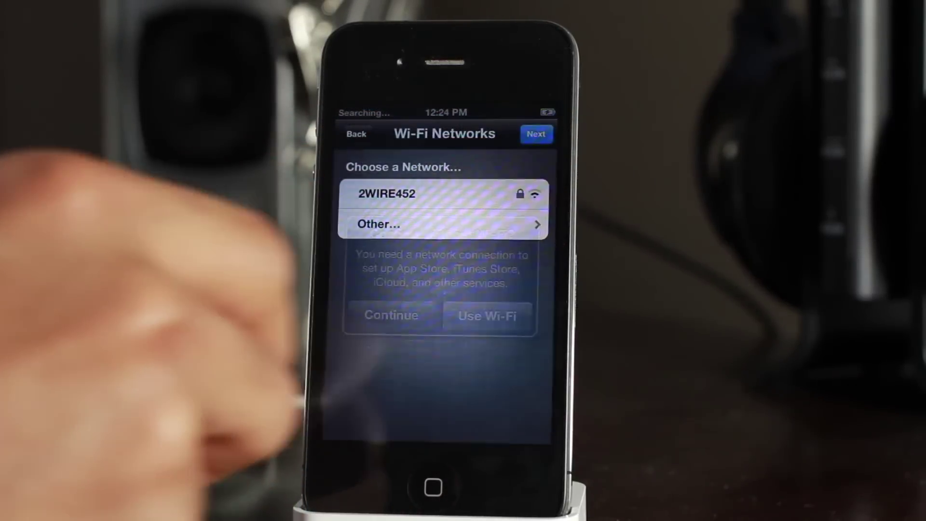
Set up as a new iPhone, agree to the terms, decline diagnostics, and start using it.
click(537, 133)
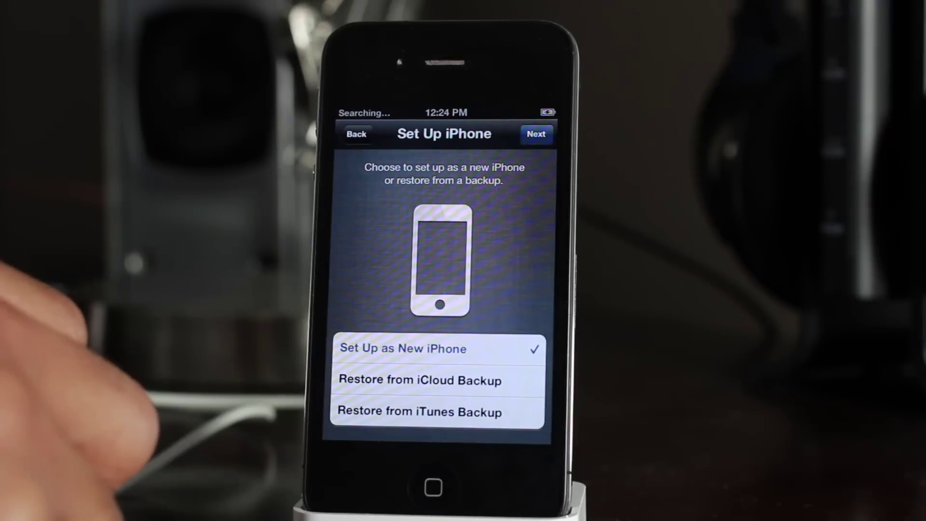
click(527, 428)
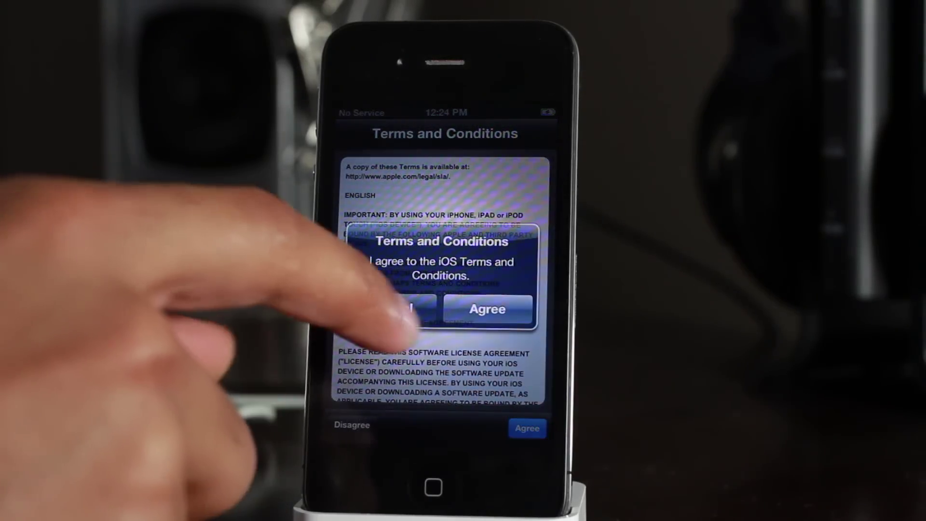
click(487, 309)
click(376, 227)
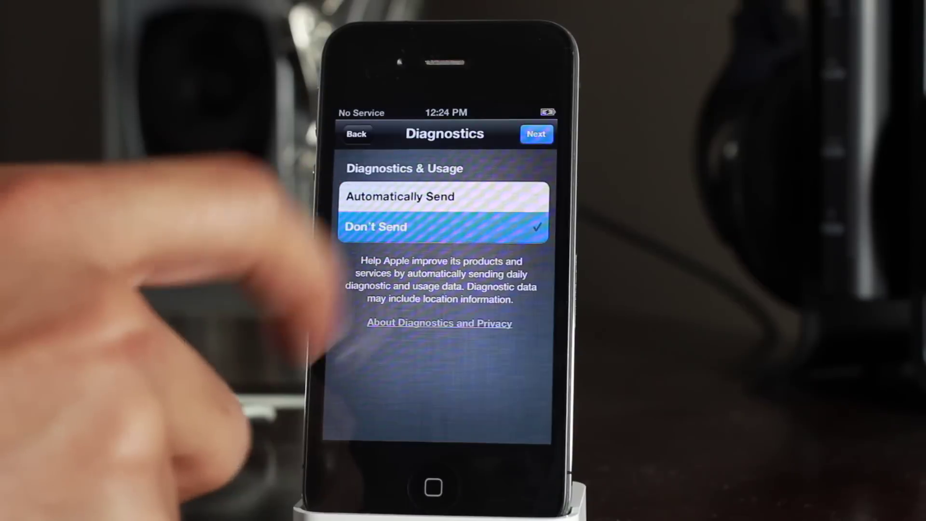
click(536, 134)
click(401, 397)
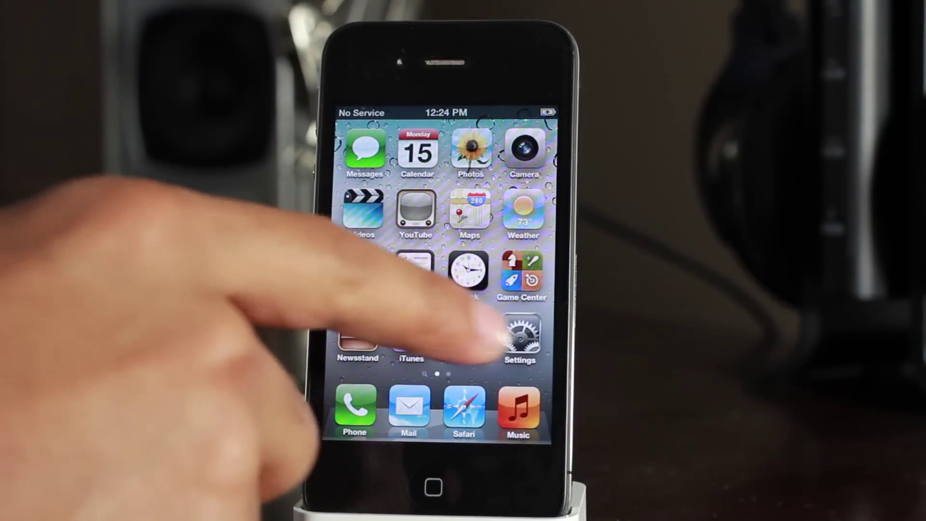
drag(492, 335, 547, 331)
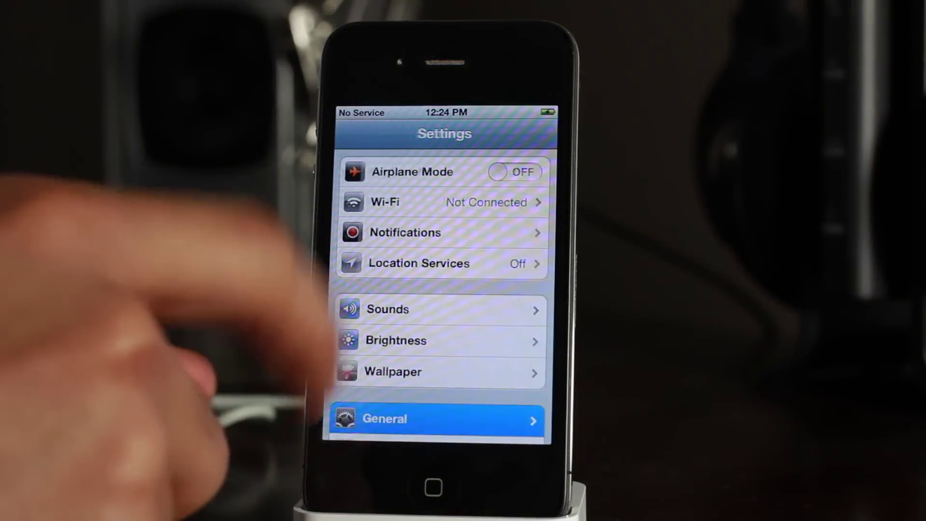
click(371, 172)
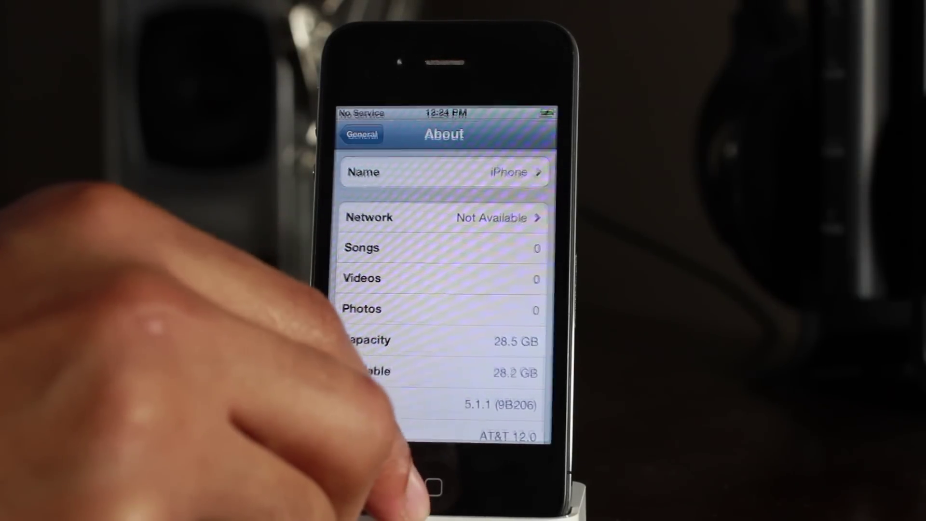
click(433, 487)
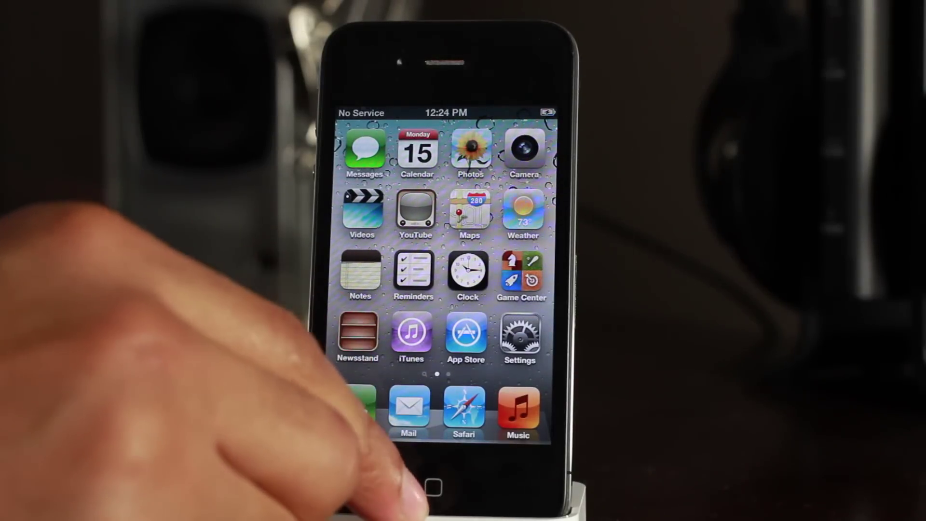